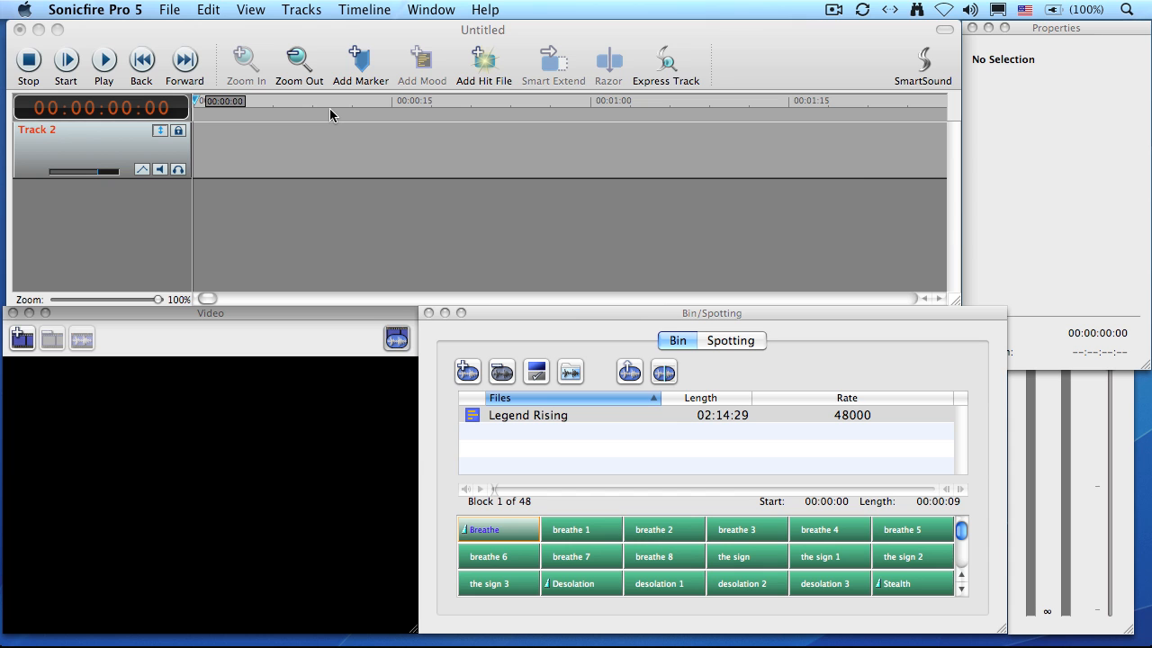
- Add a hit file to the timeline at 00:00:00:08
click(308, 101)
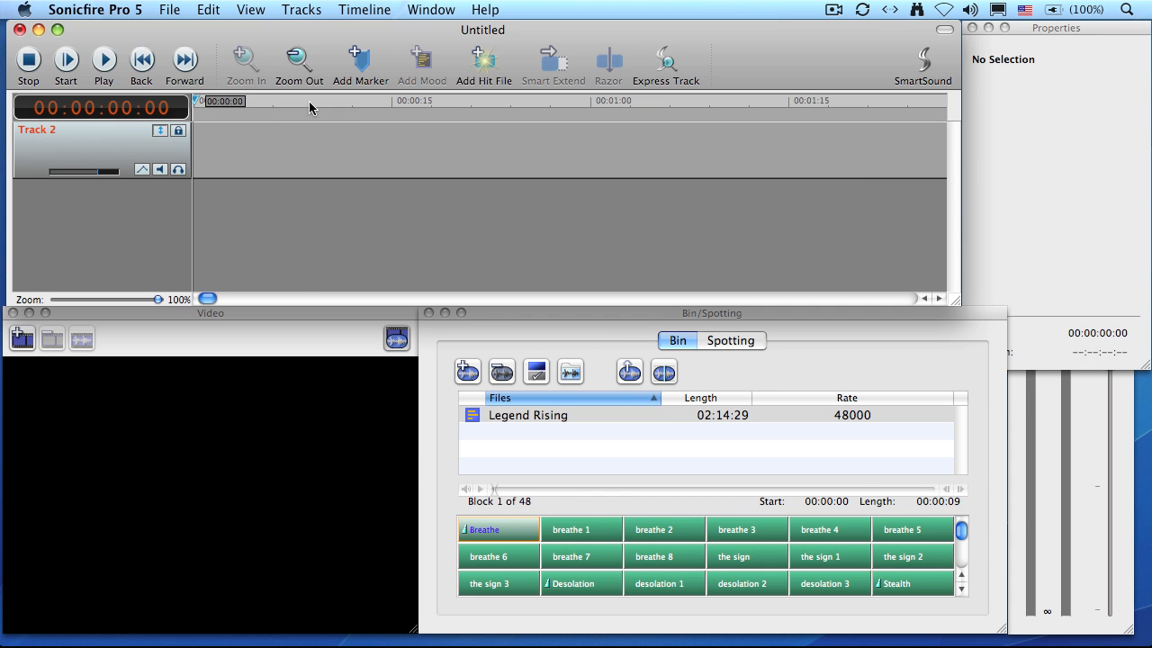
click(309, 100)
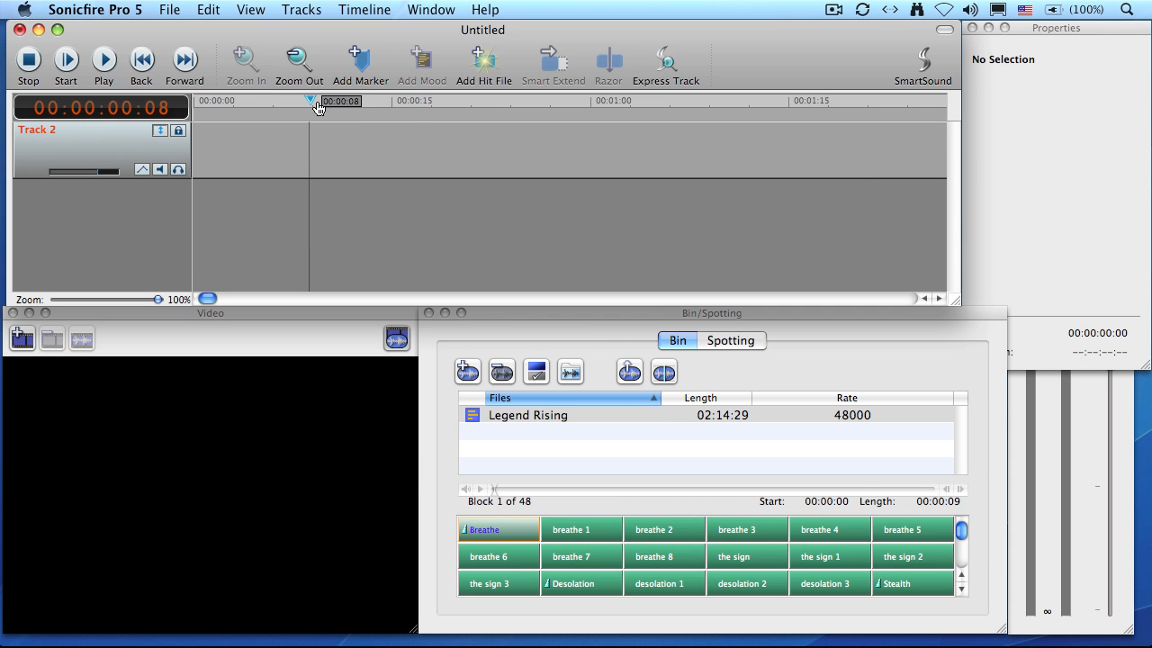
click(484, 60)
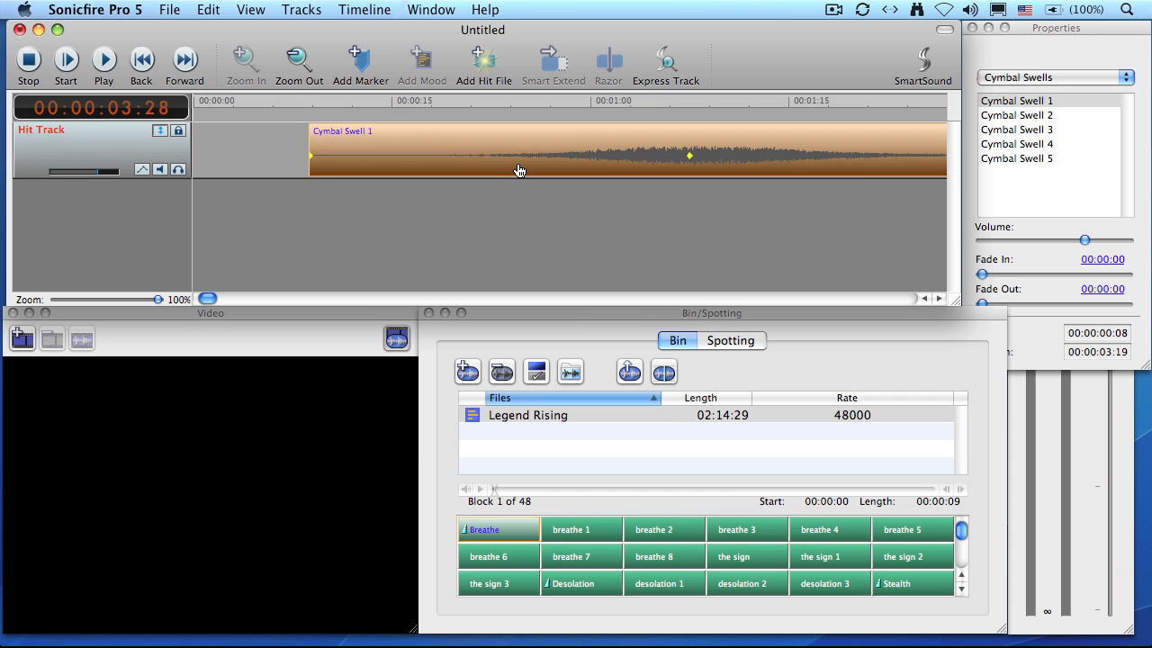
- Play the cymbal swell hit, then return the playhead to the hit's start at 00:00:00:08
click(302, 101)
key(space)
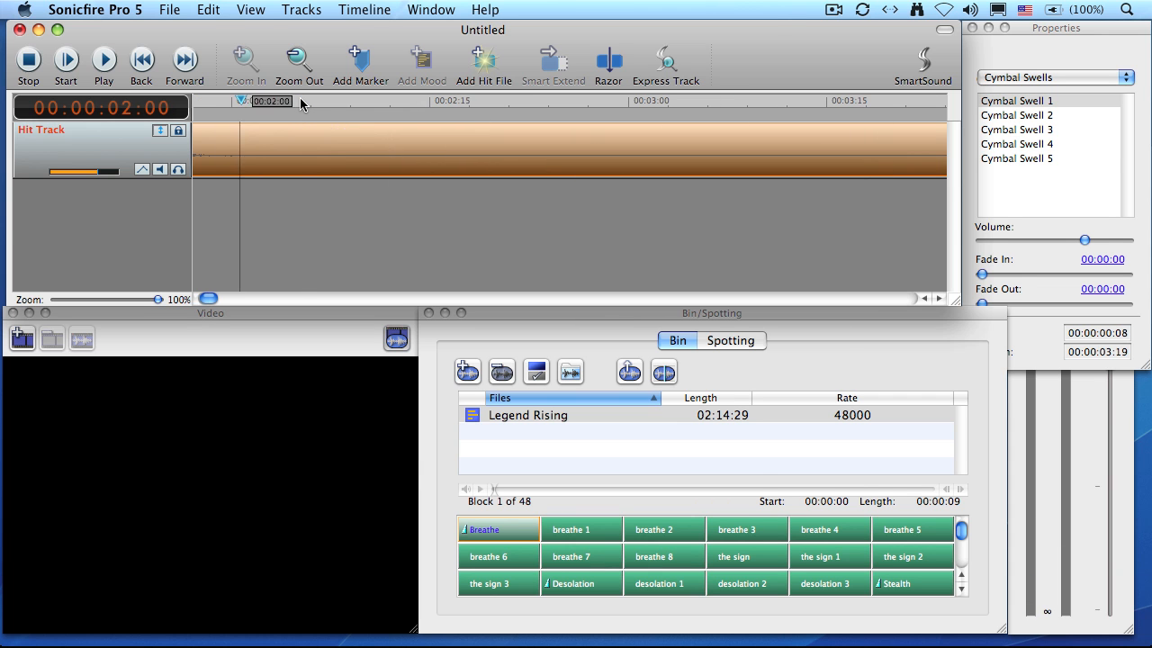
click(301, 101)
key(super+minus)
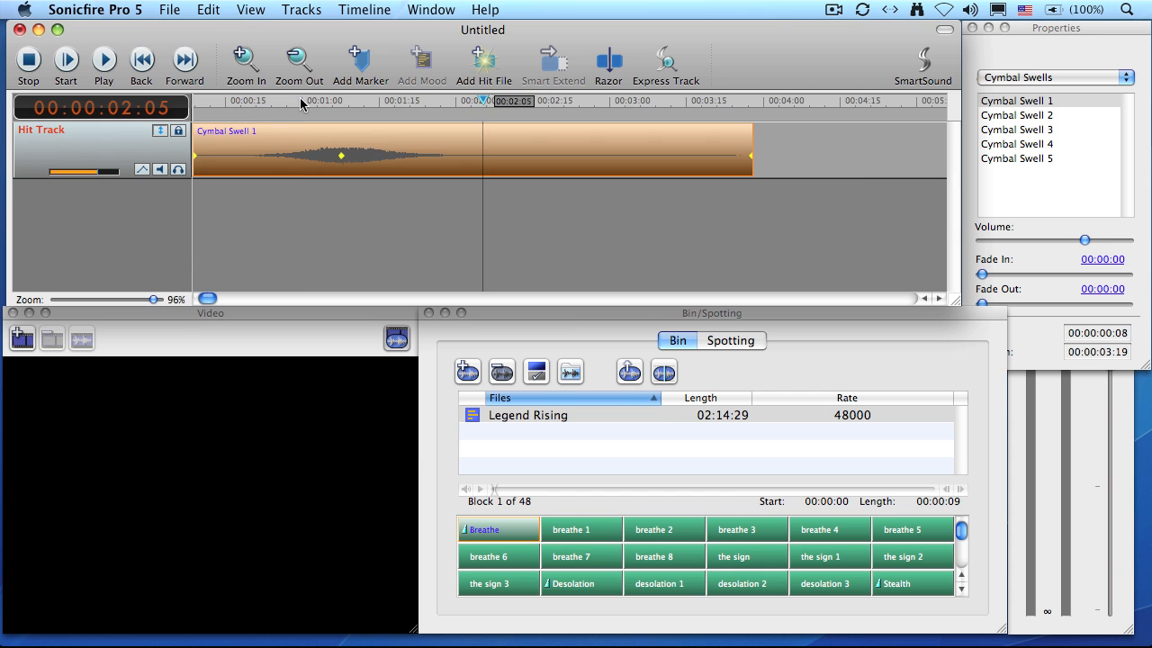
drag(405, 101, 239, 102)
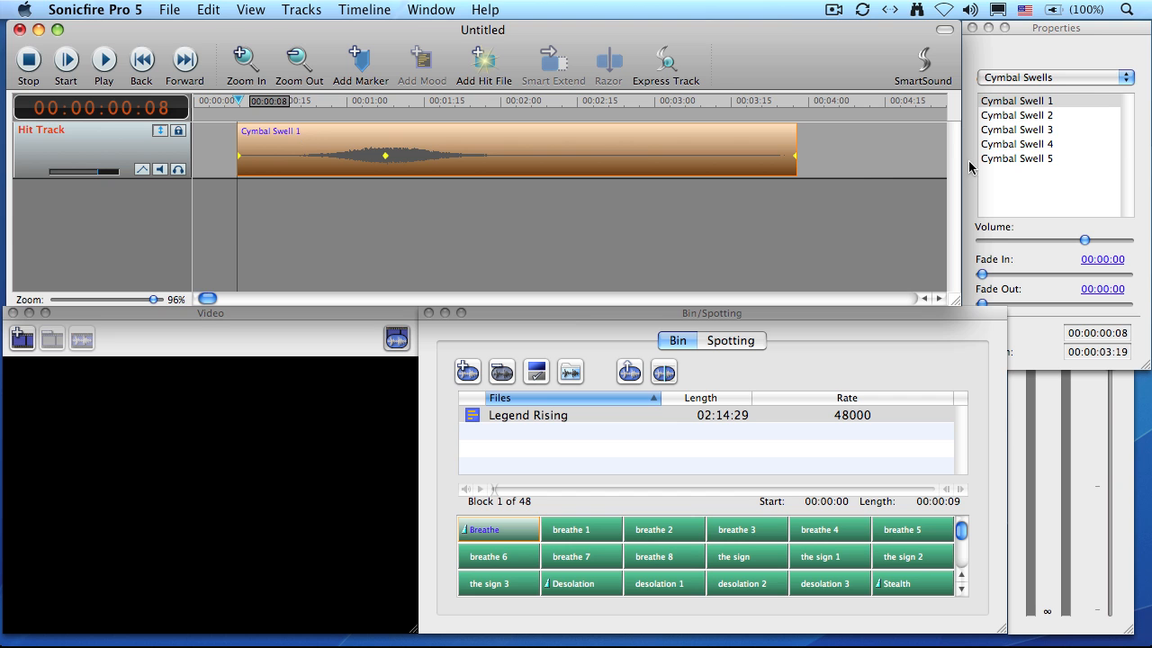
- Replace the cymbal swell with the Swell-Hit Heavy sound from the Heavy Hits category
click(1089, 78)
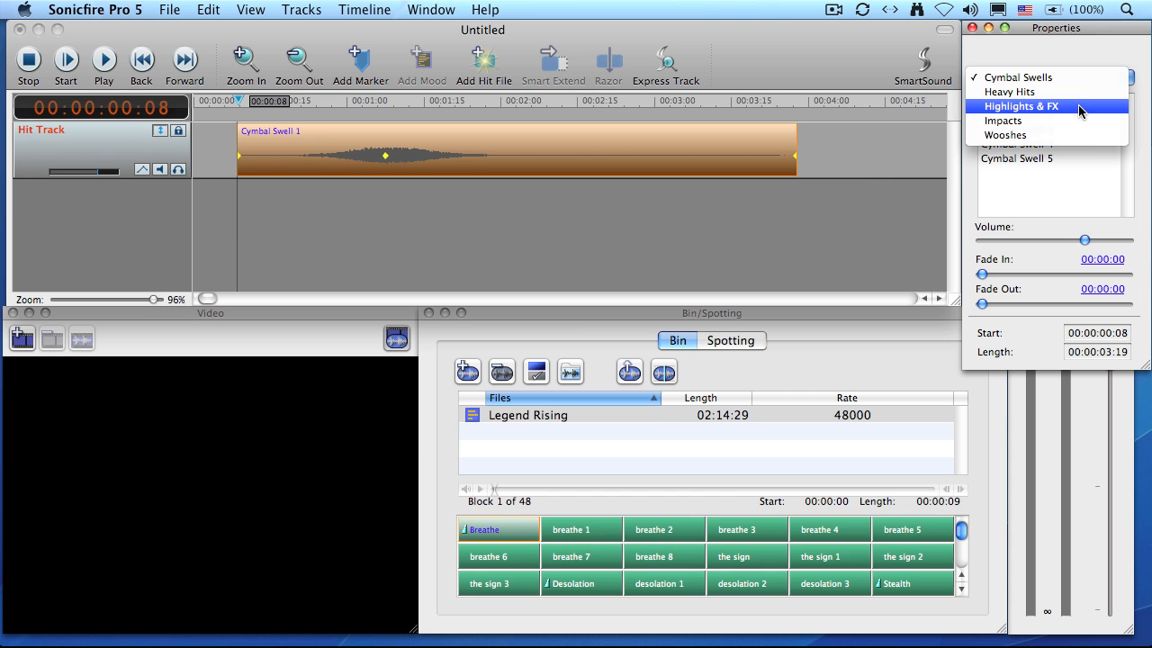
click(1080, 96)
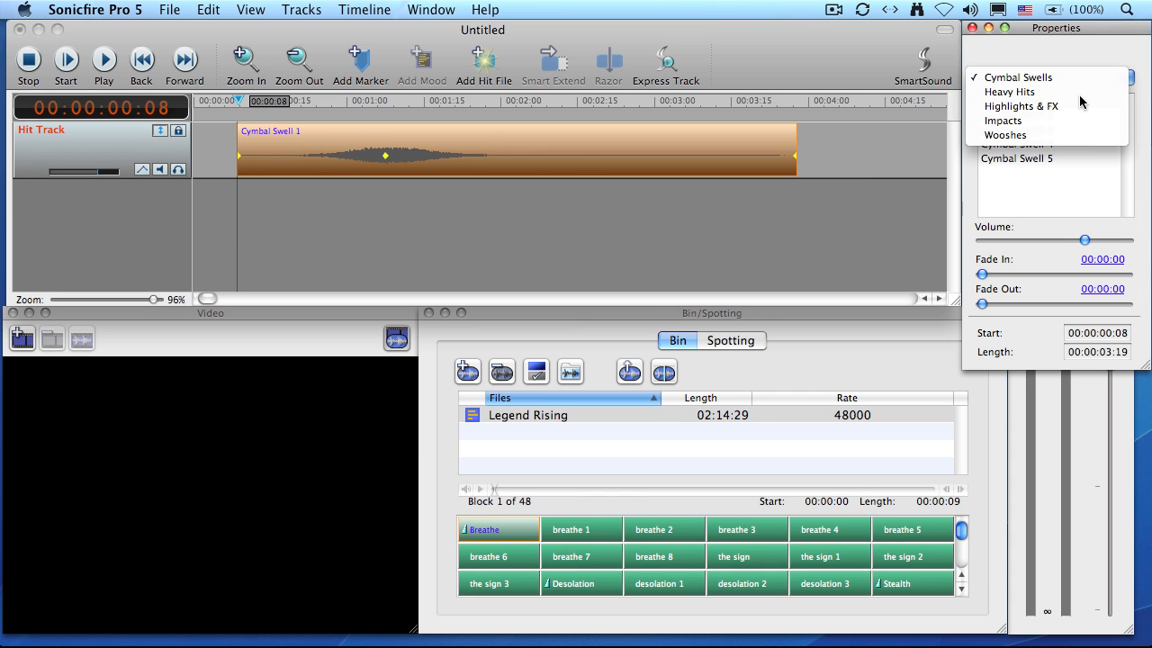
scroll(1045, 133, down, 1)
scroll(1045, 133, down, 1)
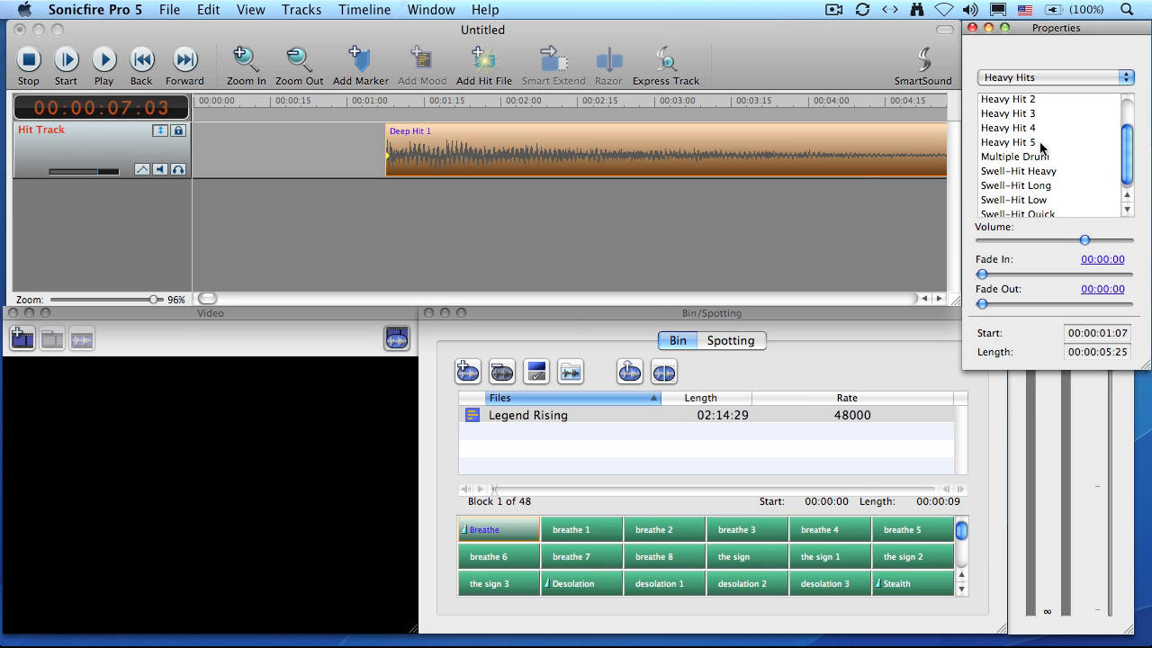
click(996, 173)
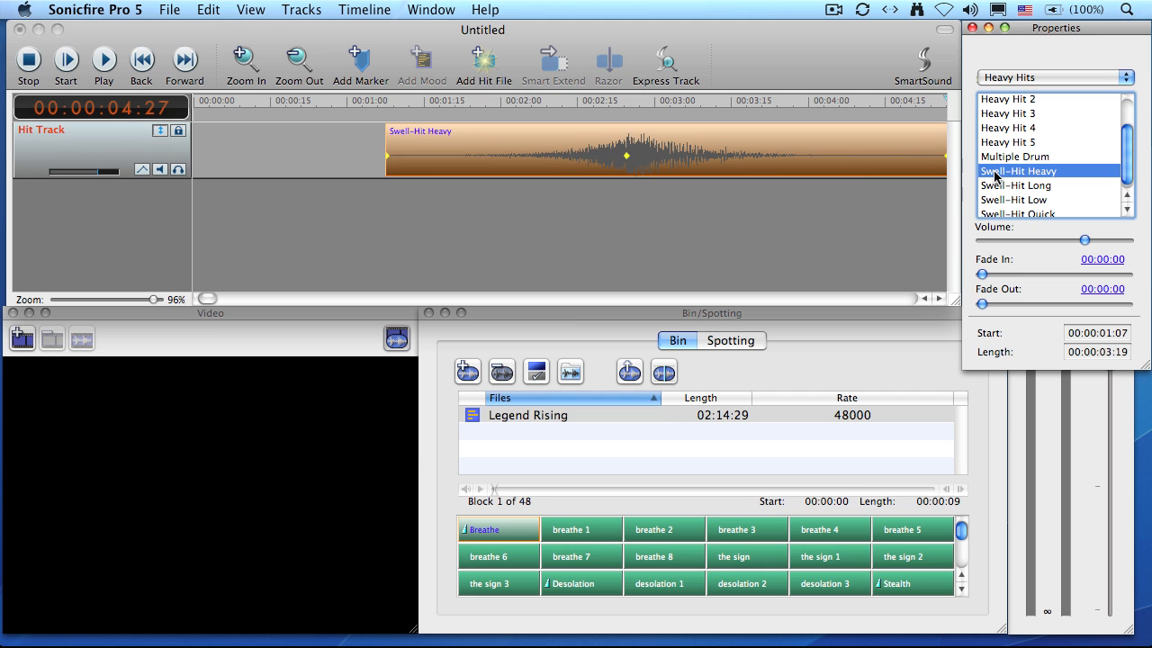
- Play the Swell-Hit Heavy clip, then delete it from the hit track and return the playhead to the start
click(379, 97)
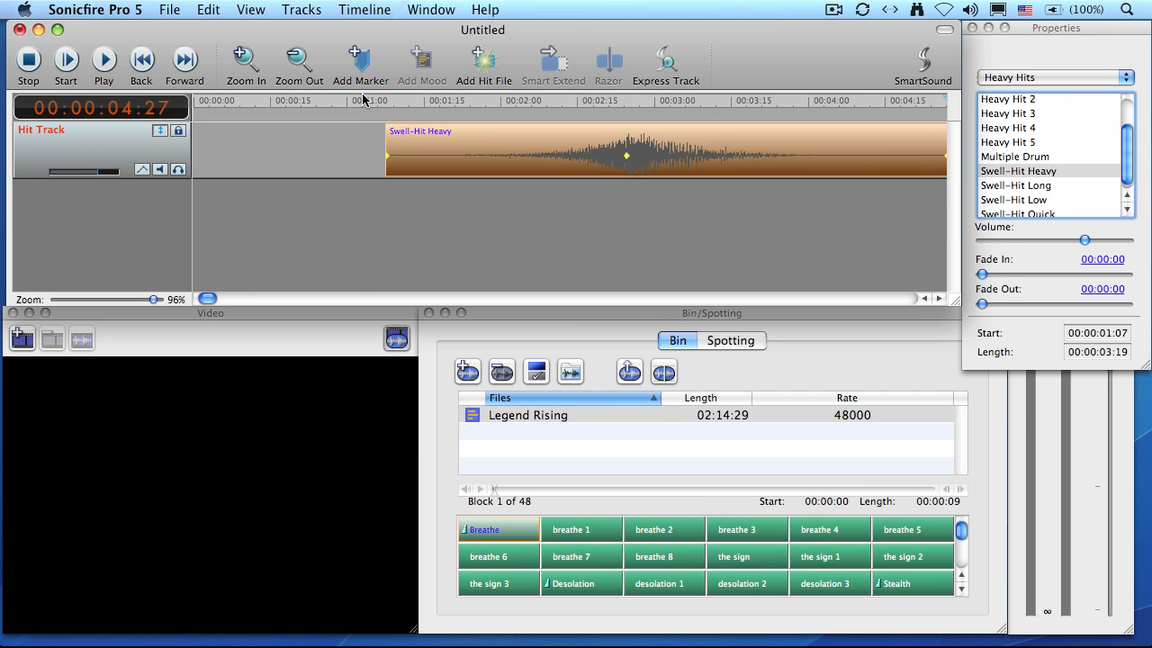
click(360, 101)
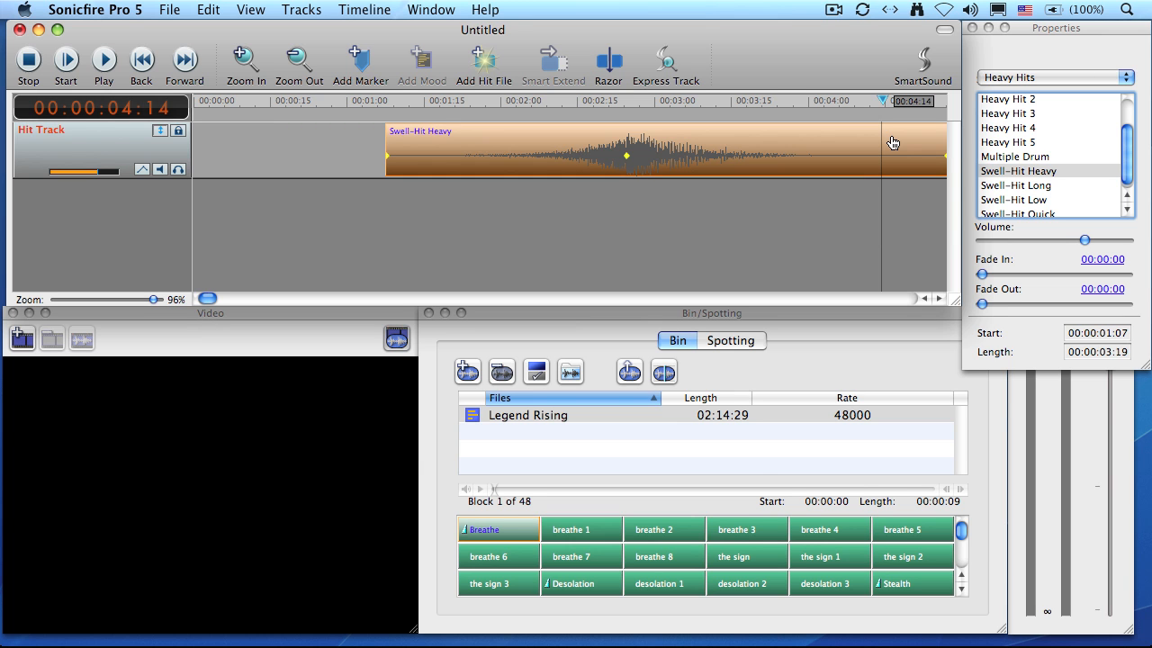
key(Delete)
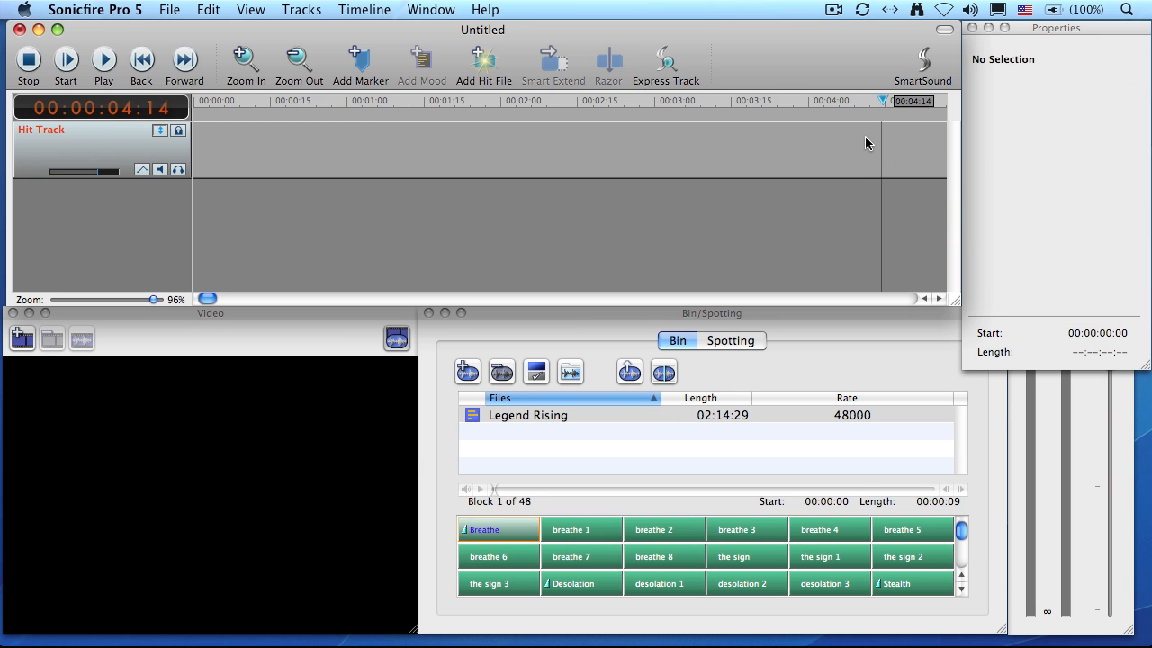
key(Home)
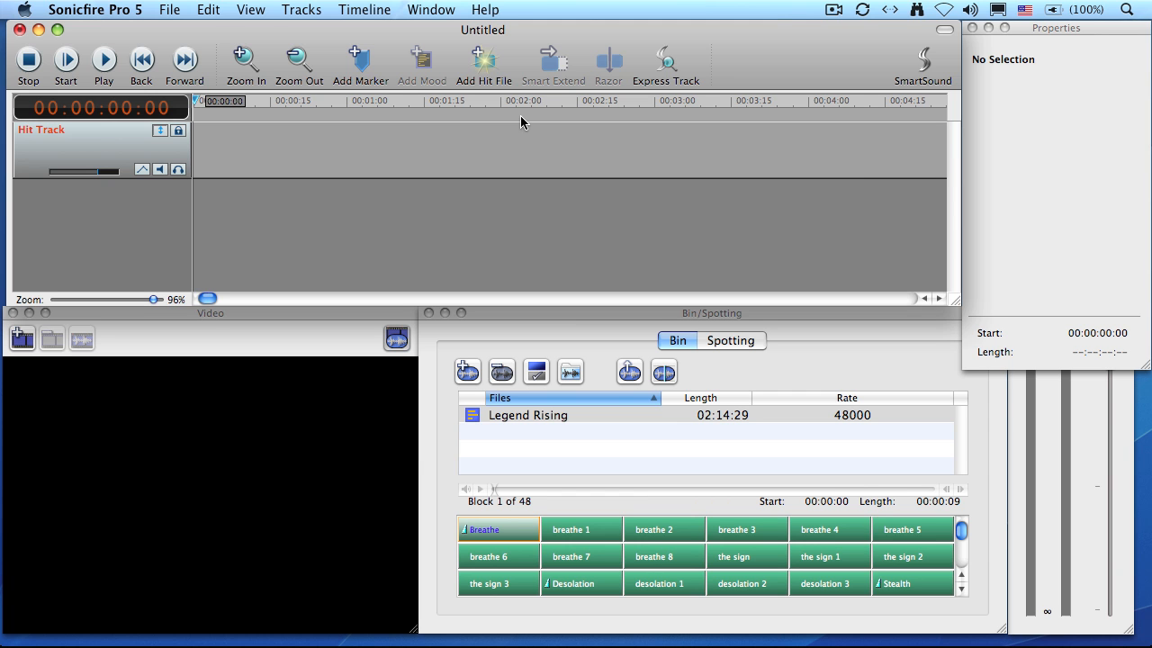
- Open Express Track and preview the Legend Rising title from the beginning in its Breathe variation
click(431, 9)
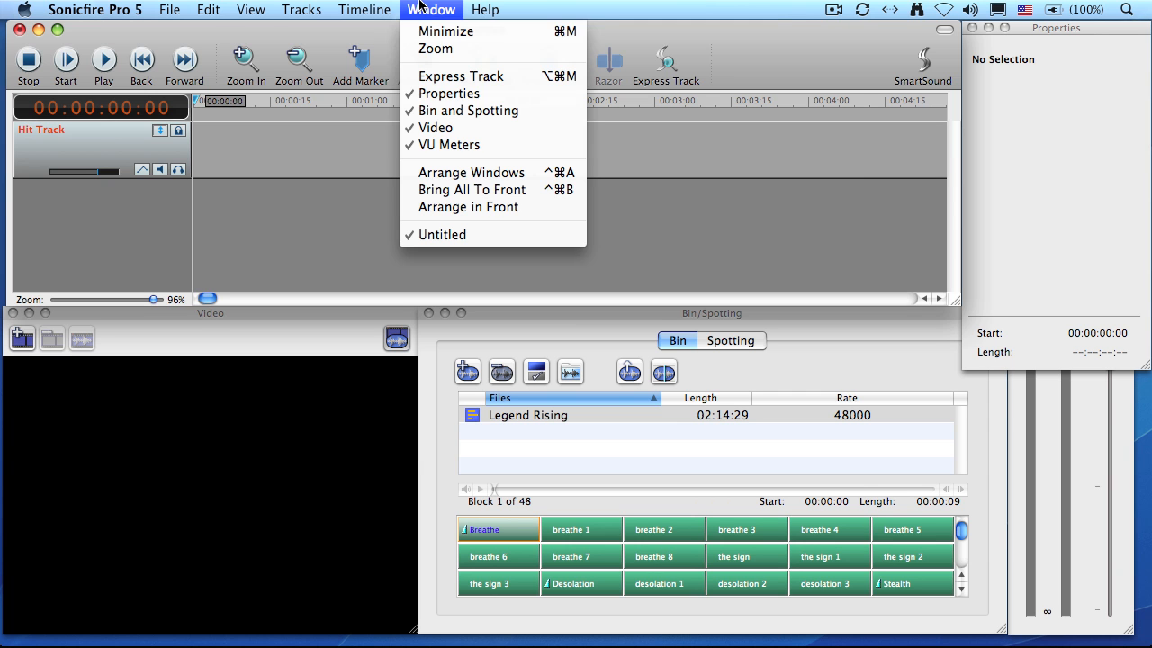
click(442, 76)
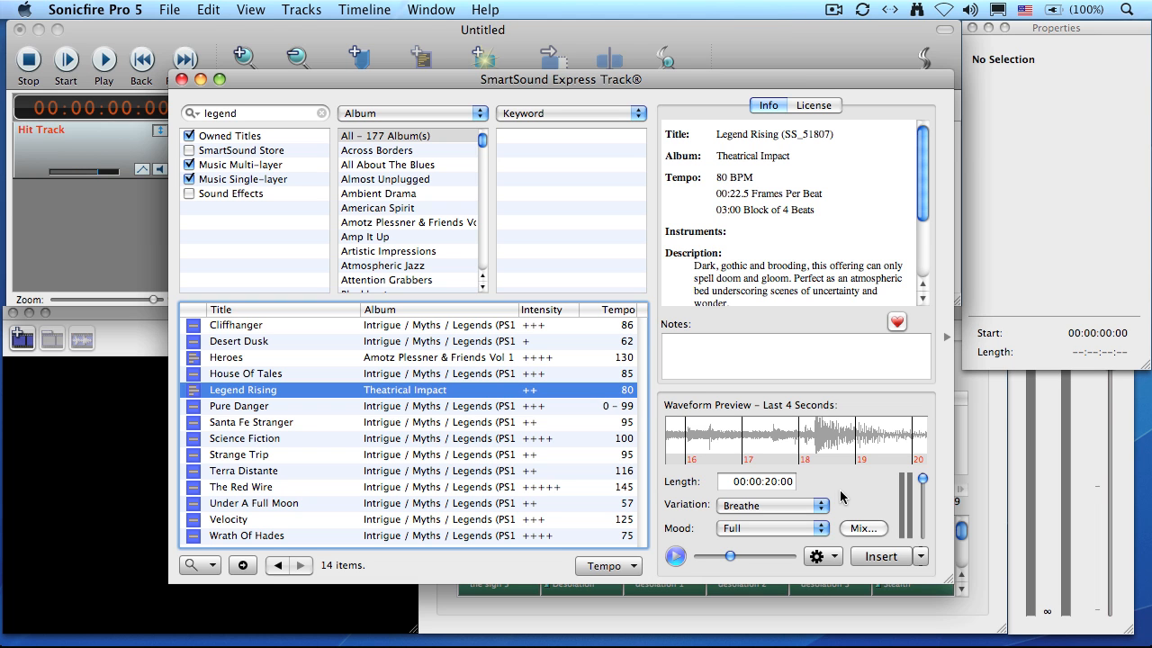
click(675, 556)
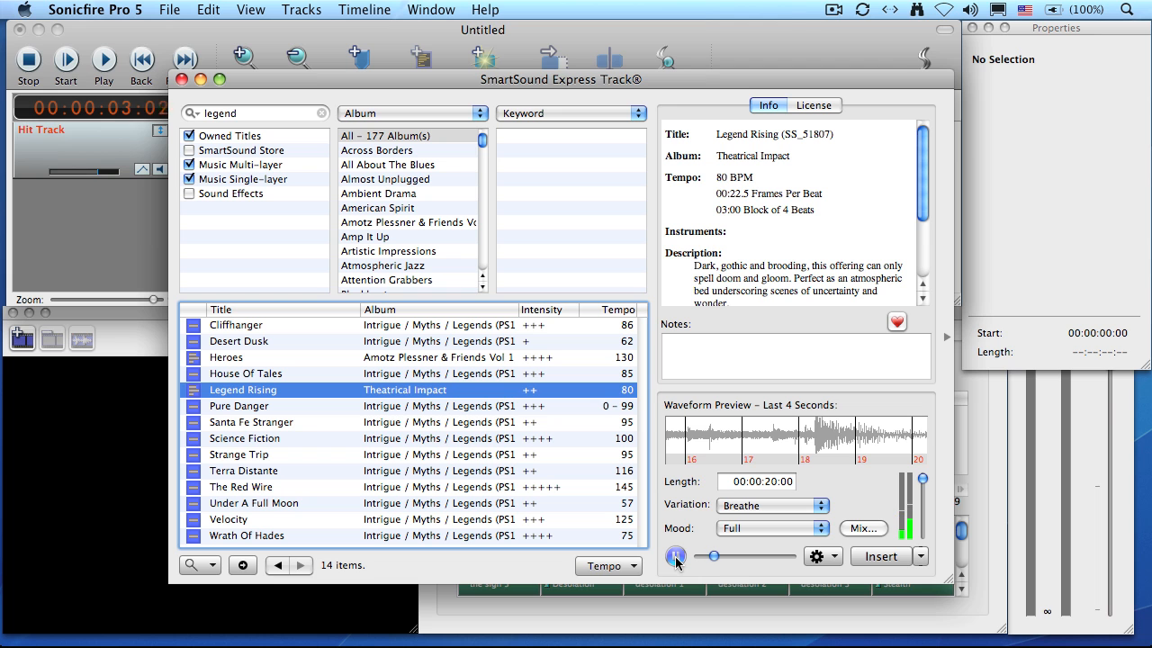
click(676, 558)
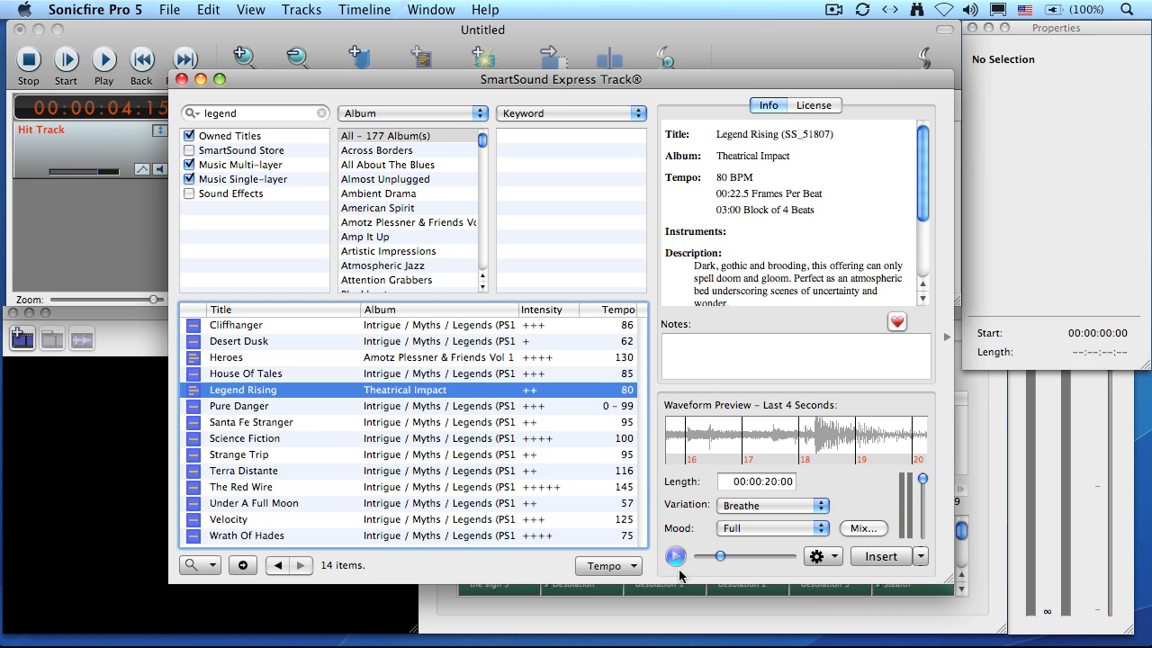
drag(720, 556, 667, 557)
click(668, 557)
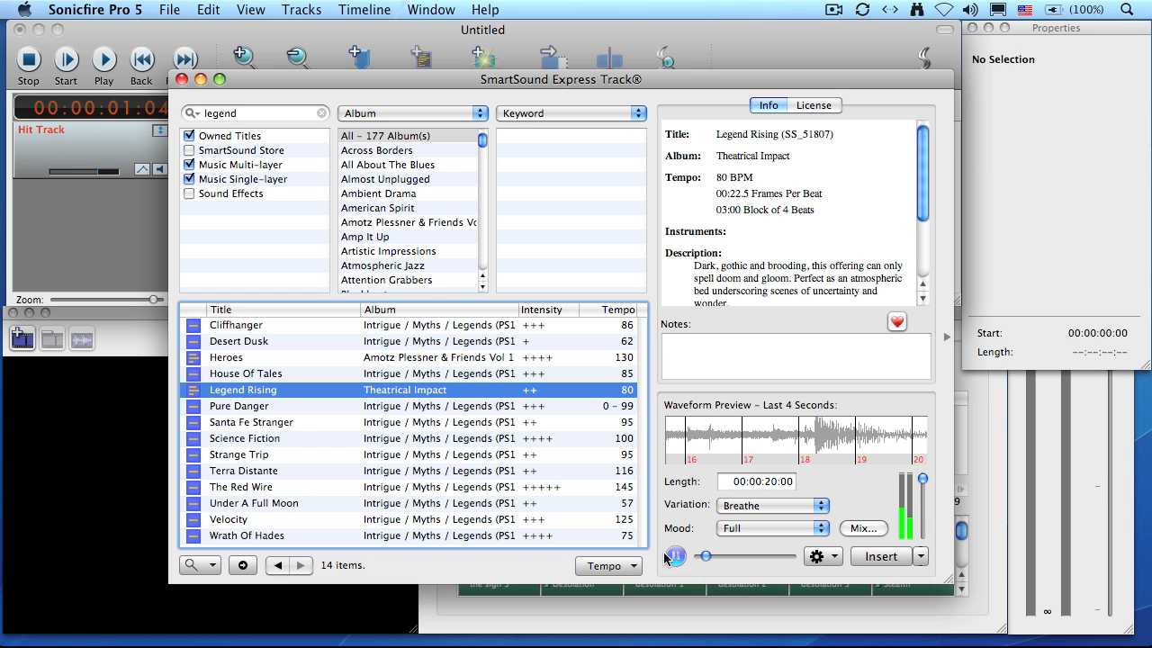
click(668, 557)
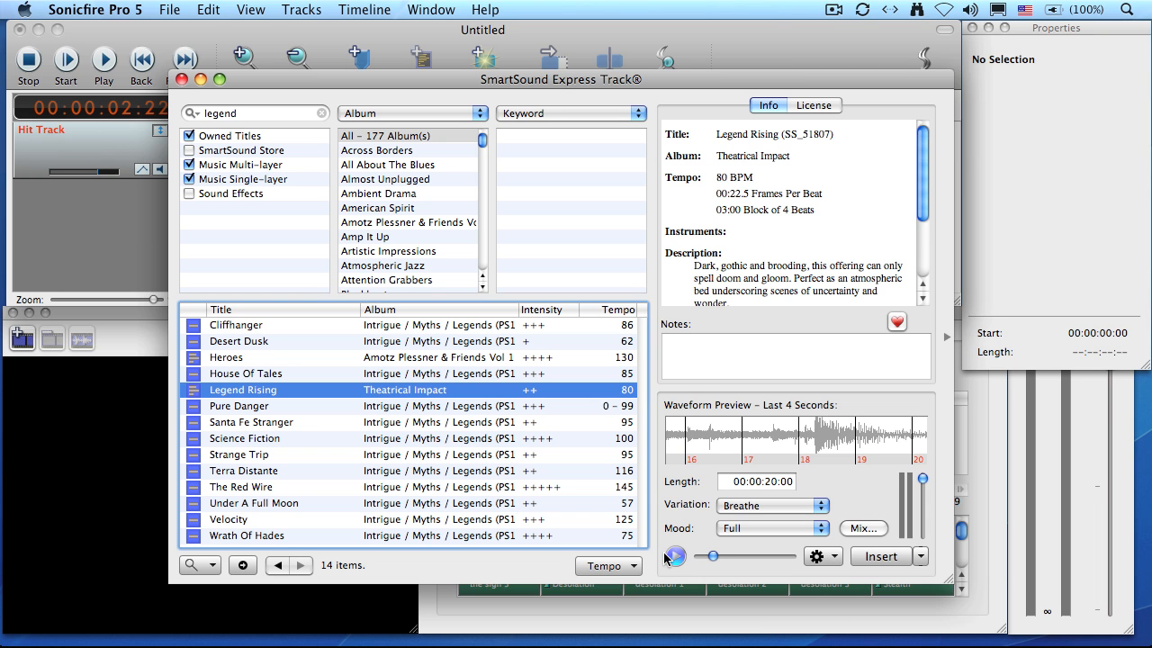
- Insert Legend Rising into the timeline with the Breathe variation, Full mood and a 20-second length, and close Express Track
click(872, 558)
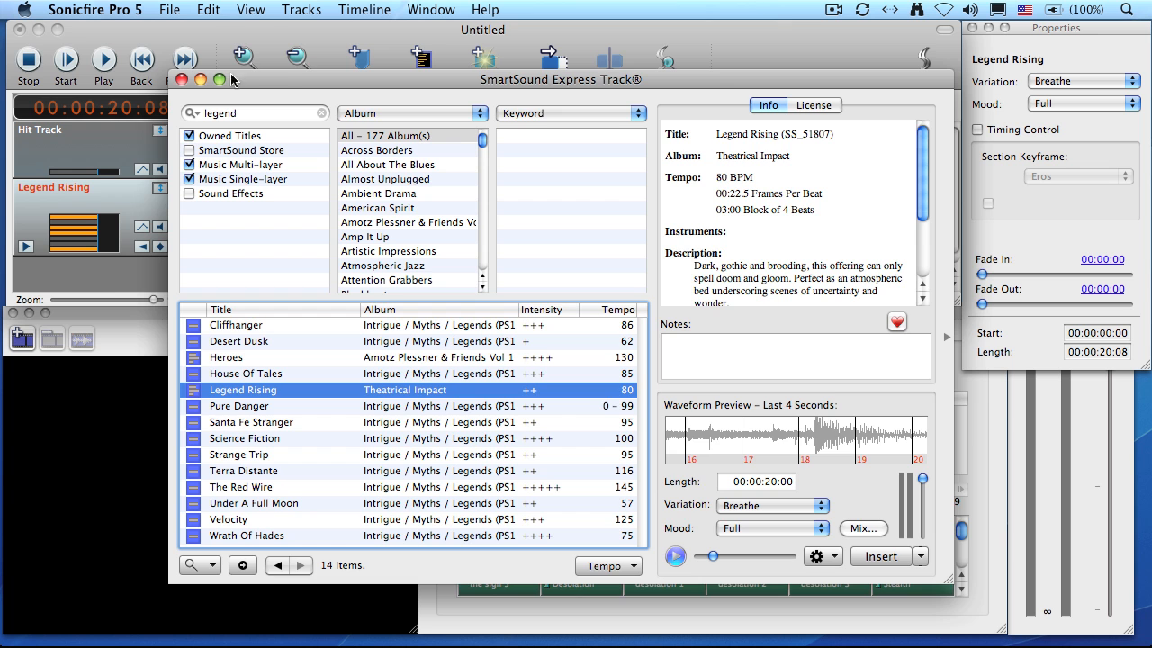
click(181, 79)
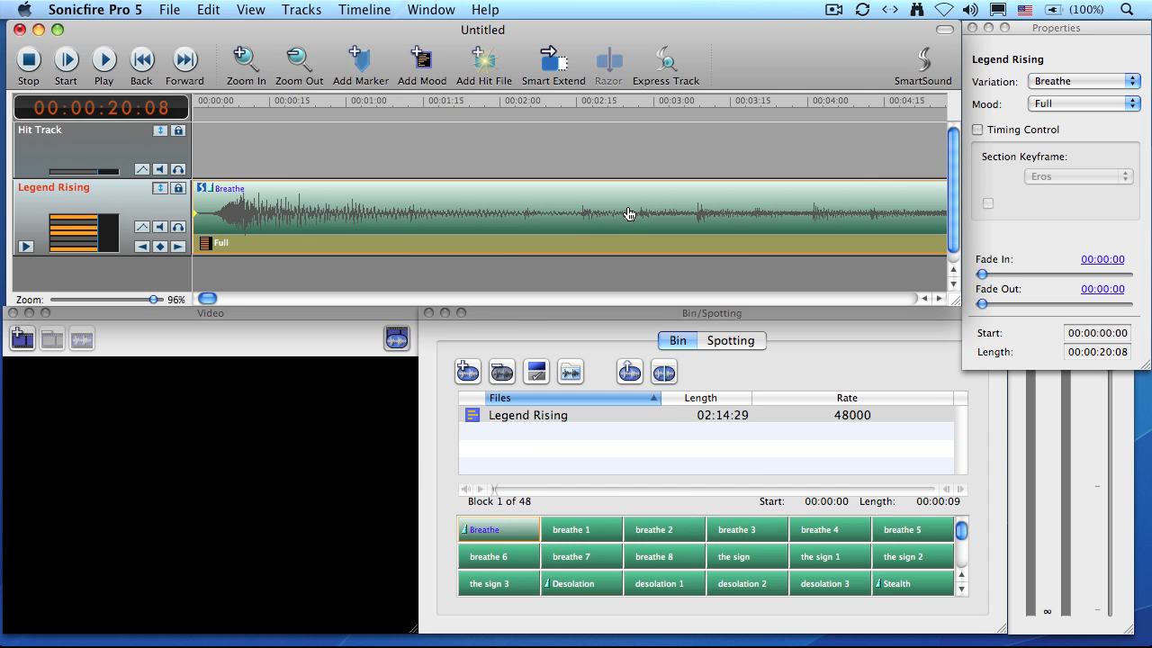
click(630, 167)
key(super+minus)
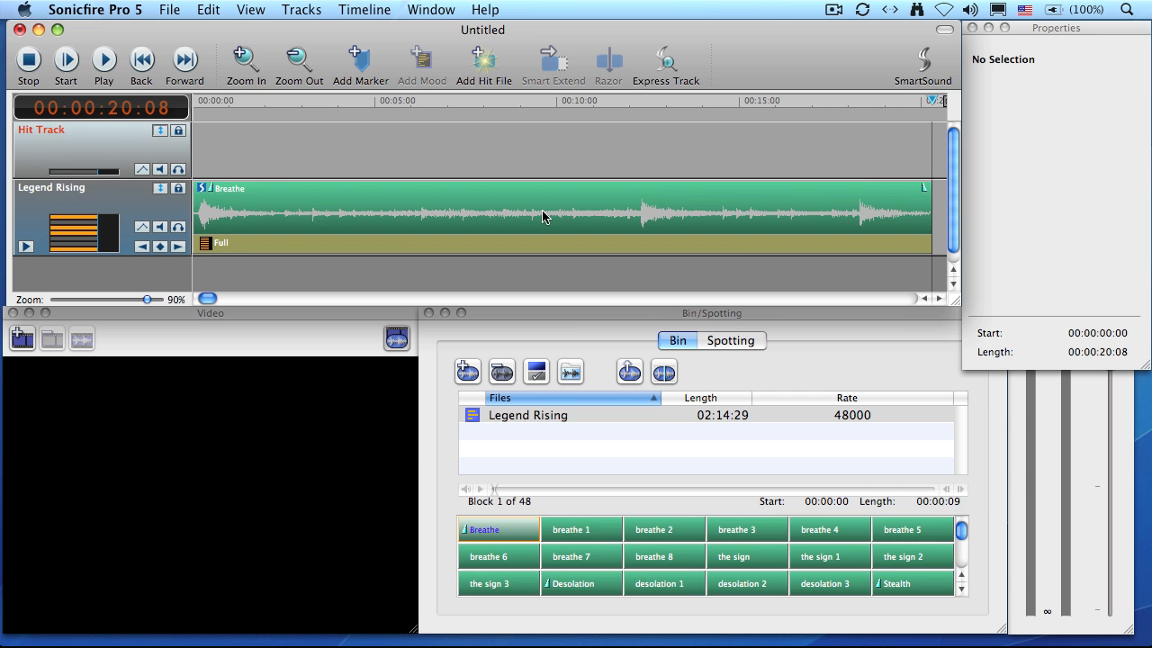
- Enlarge the timeline window and expand the Legend Rising track into its individual instrument layers
drag(956, 303, 955, 510)
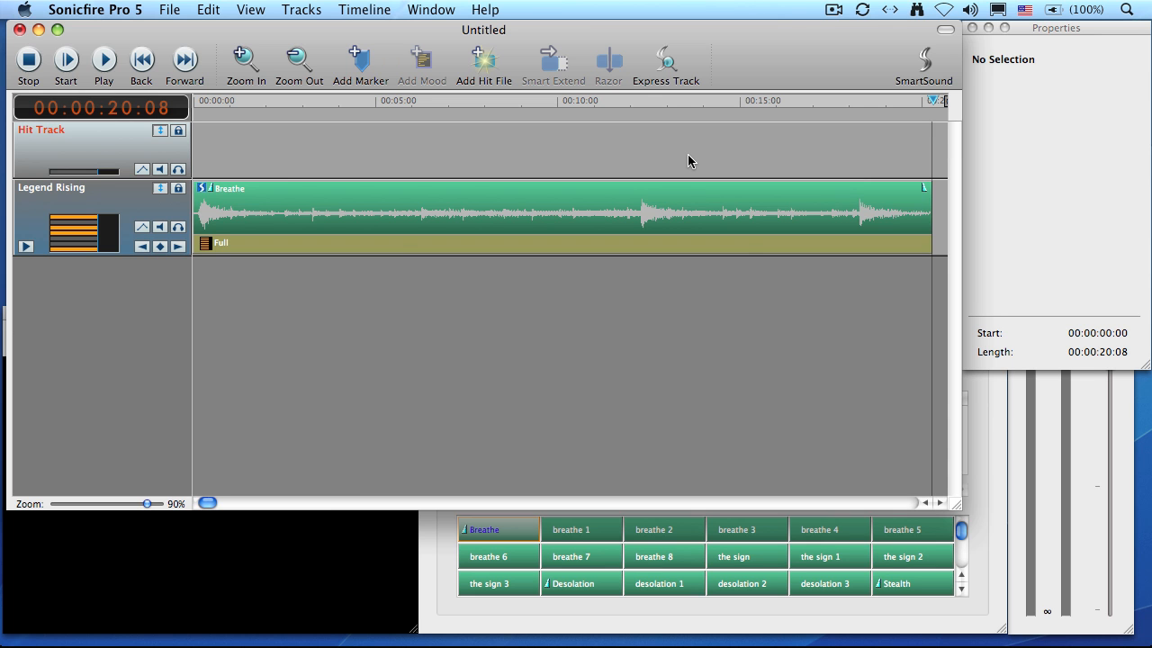
click(25, 245)
scroll(643, 307, down, 4)
scroll(643, 307, down, 4)
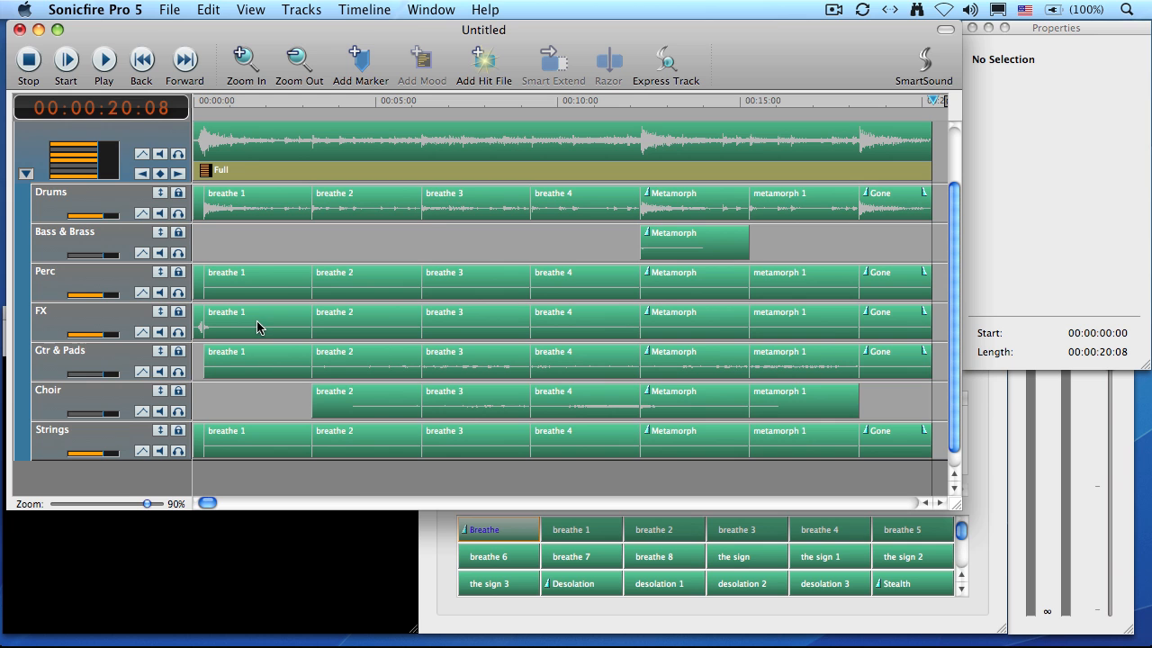
- Solo the FX layer of Legend Rising and play it from the start of the timeline
click(177, 333)
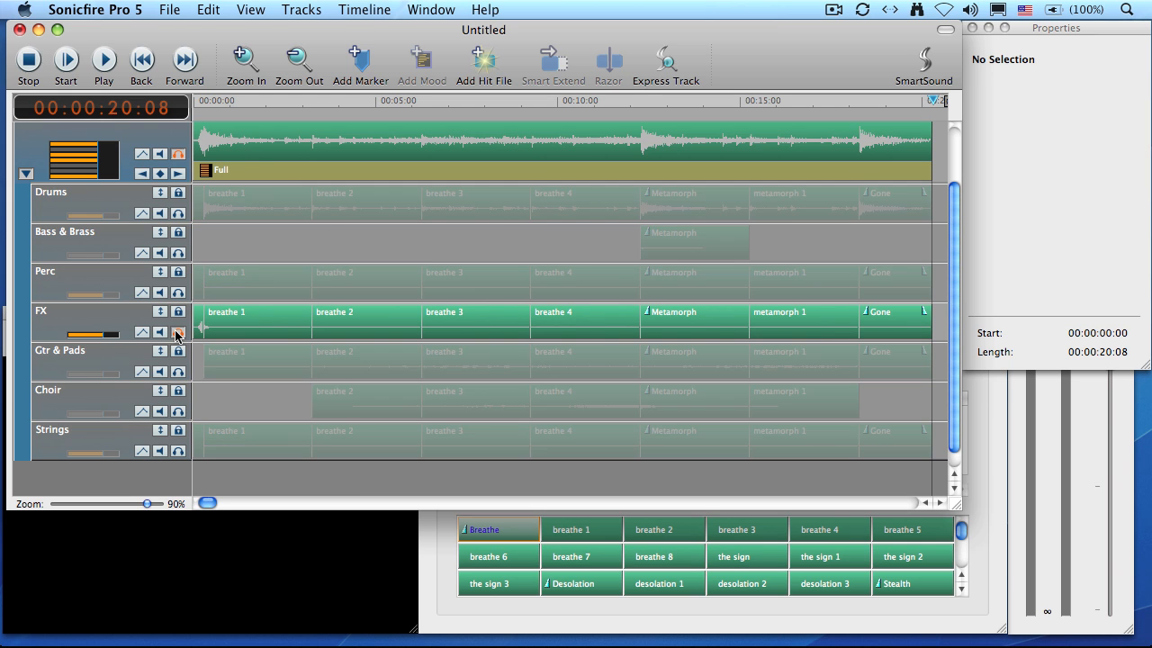
key(Home)
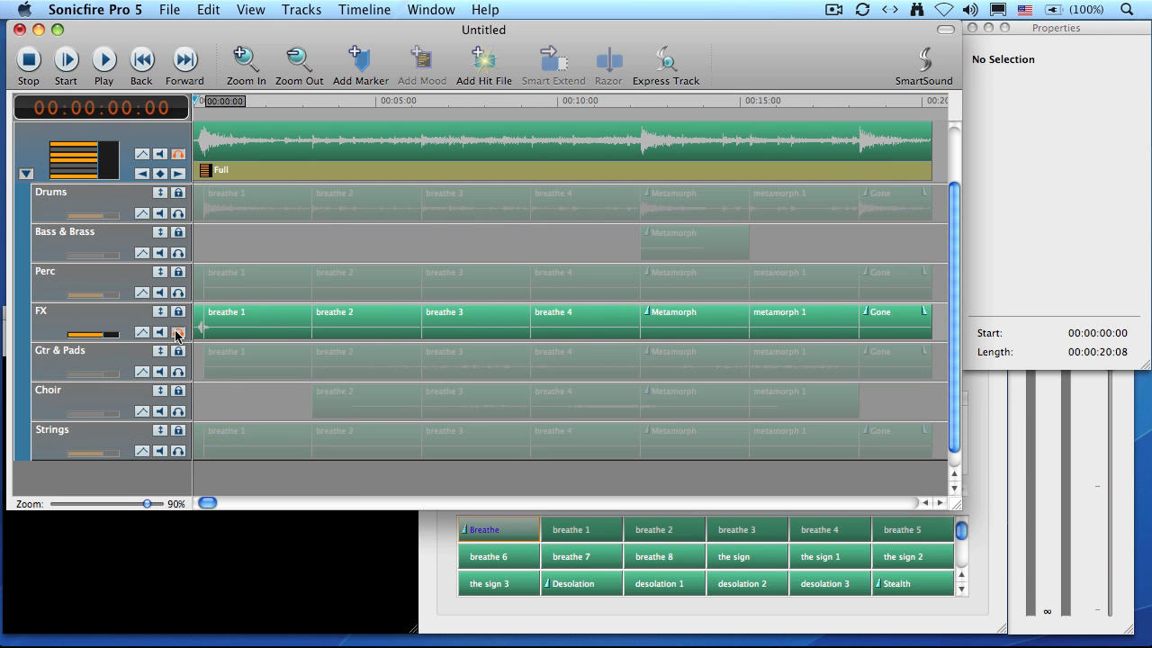
key(space)
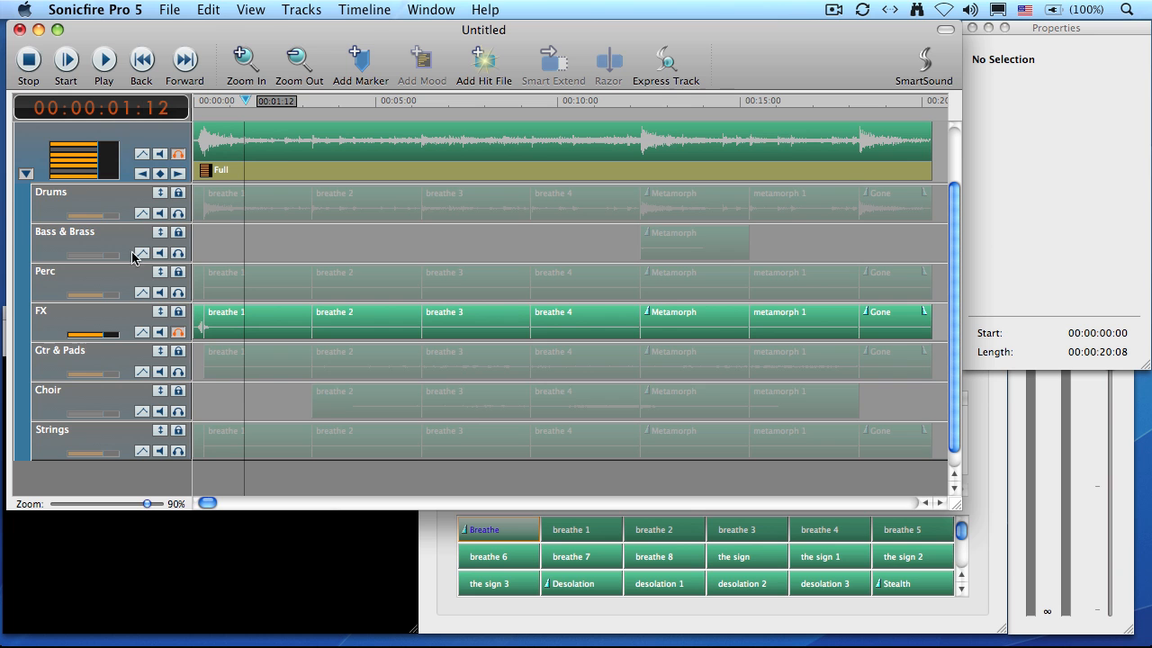
- Delete the full Legend Rising music clip from its track and return the playhead to the start
click(456, 152)
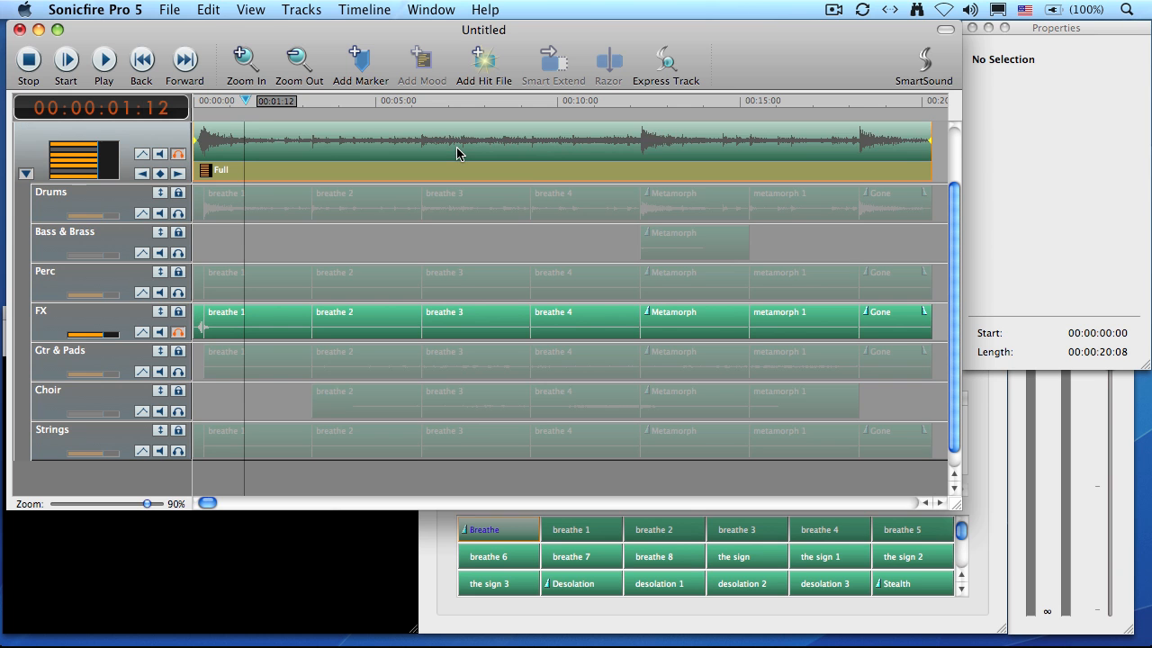
key(Delete)
drag(244, 100, 164, 105)
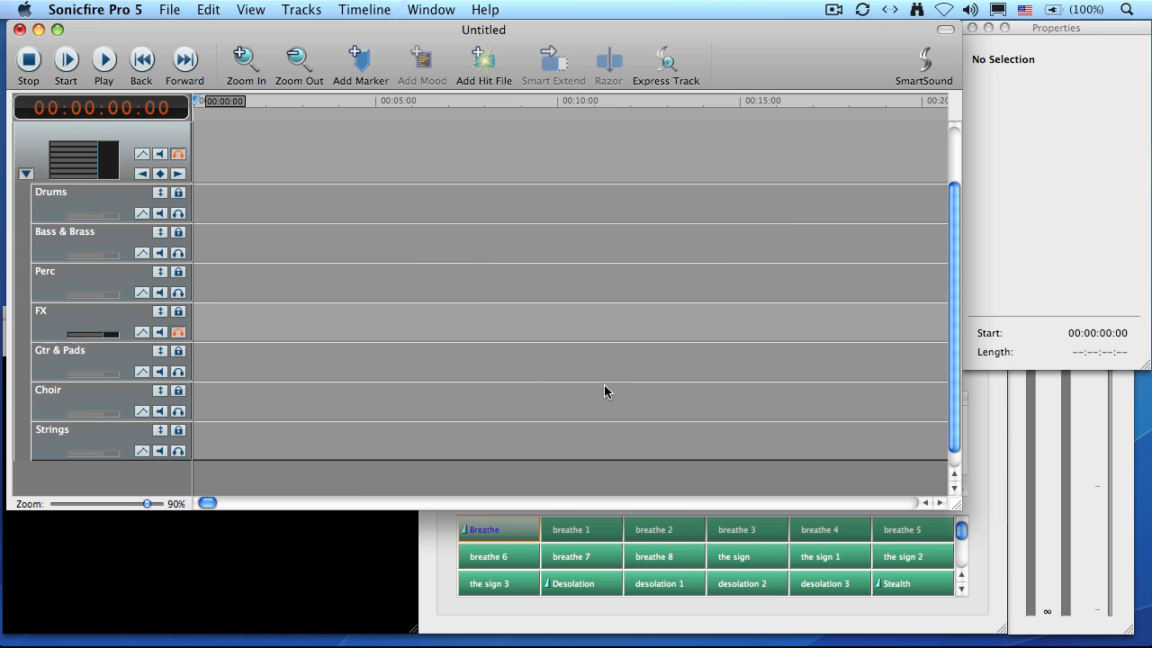
- Insert the Breathe block of Legend Rising from the bin into the timeline
click(445, 559)
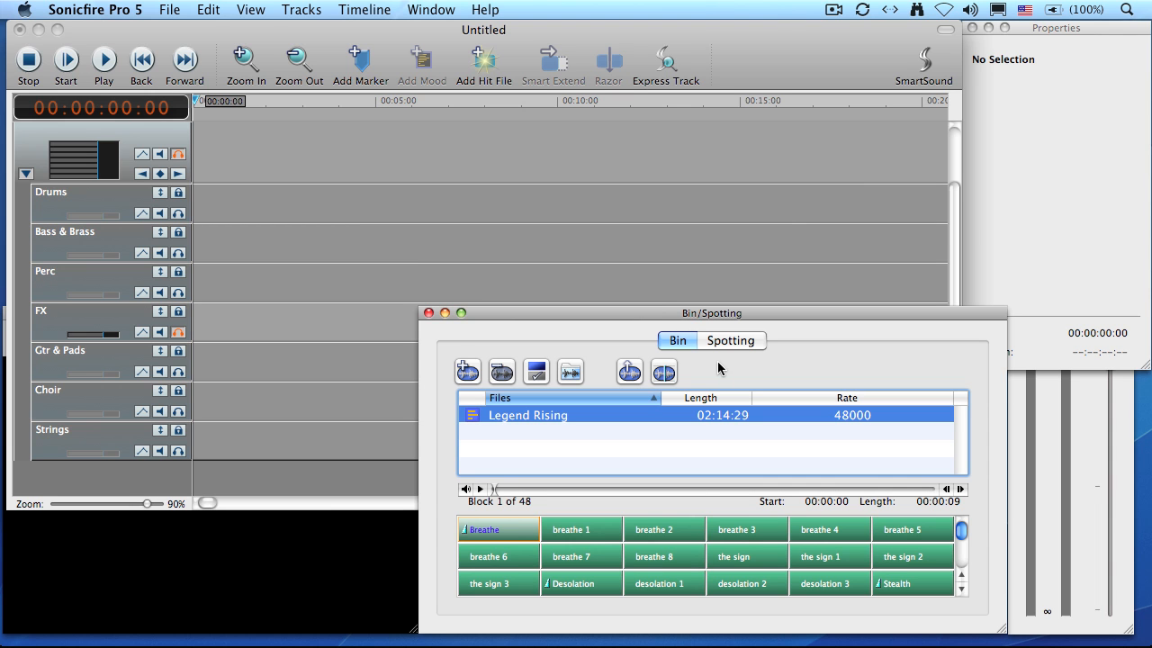
scroll(792, 558, down, 1)
scroll(791, 560, down, 8)
right_click(493, 535)
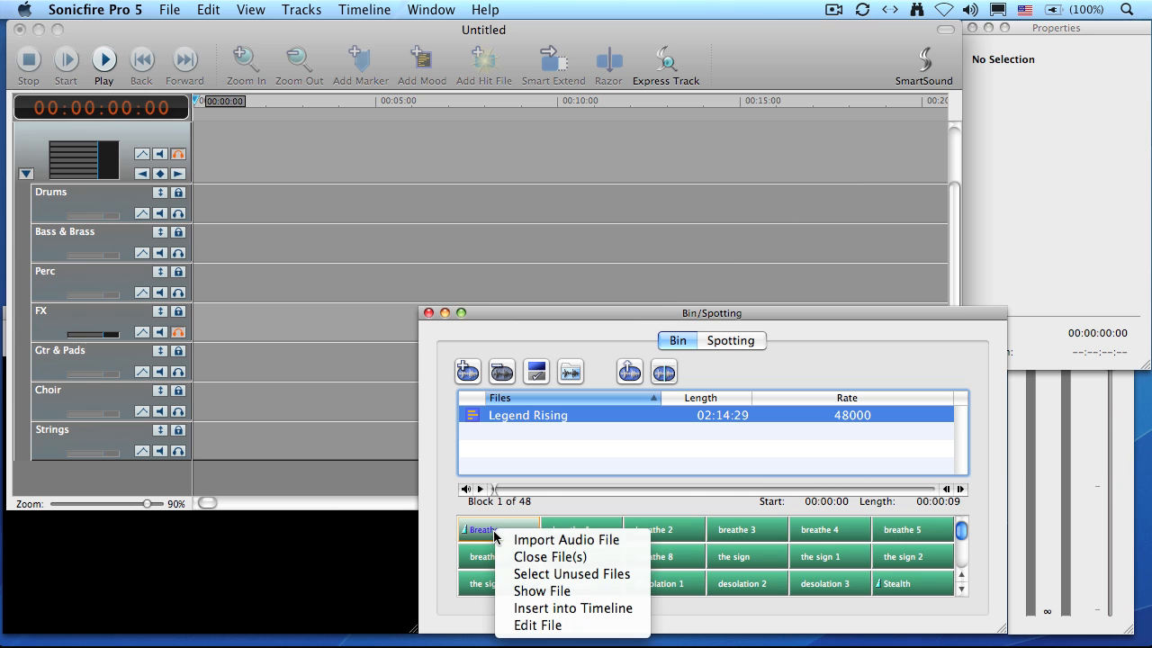
click(535, 613)
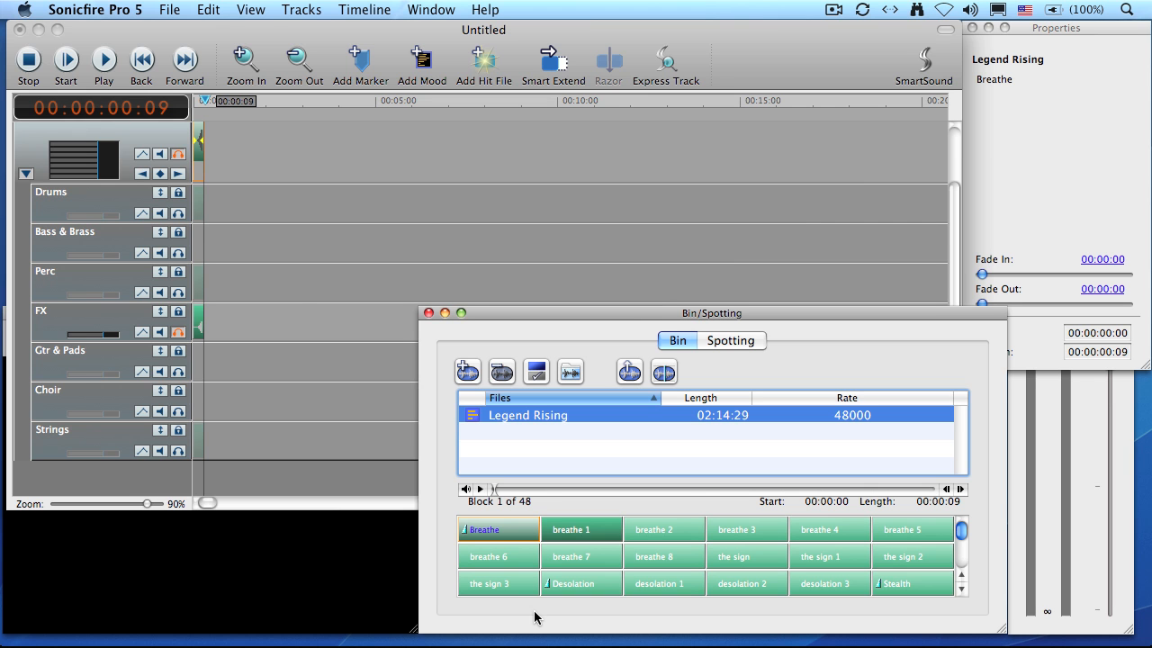
- Delete the inserted Breathe block from the timeline and return the playhead to the start
click(243, 154)
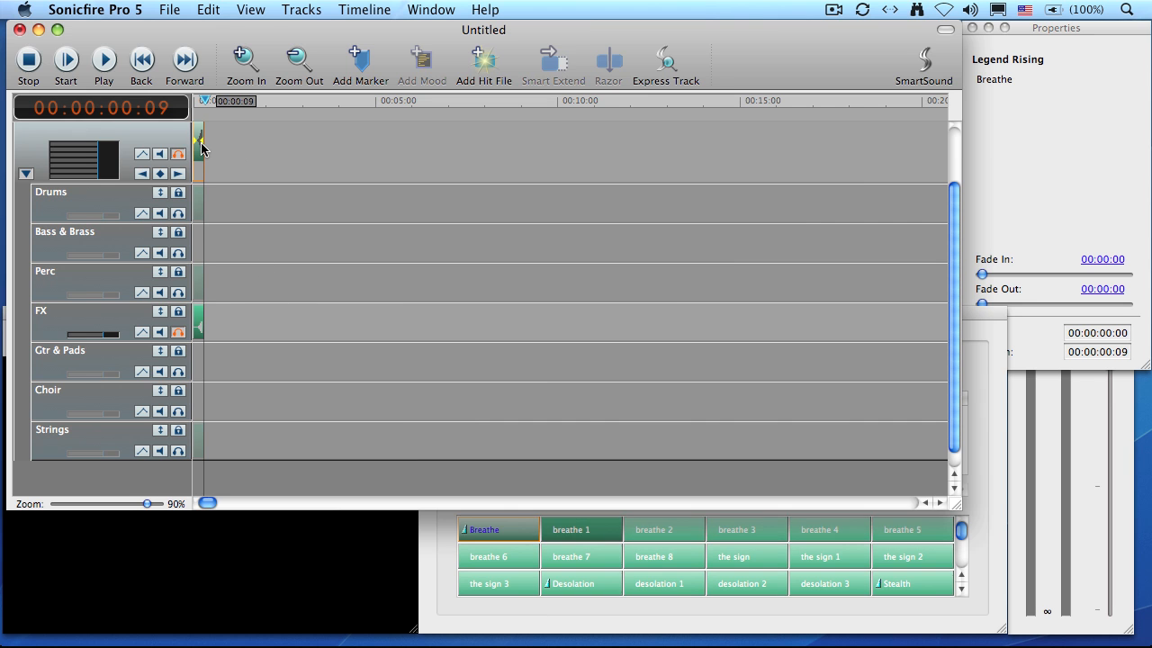
key(Delete)
key(Home)
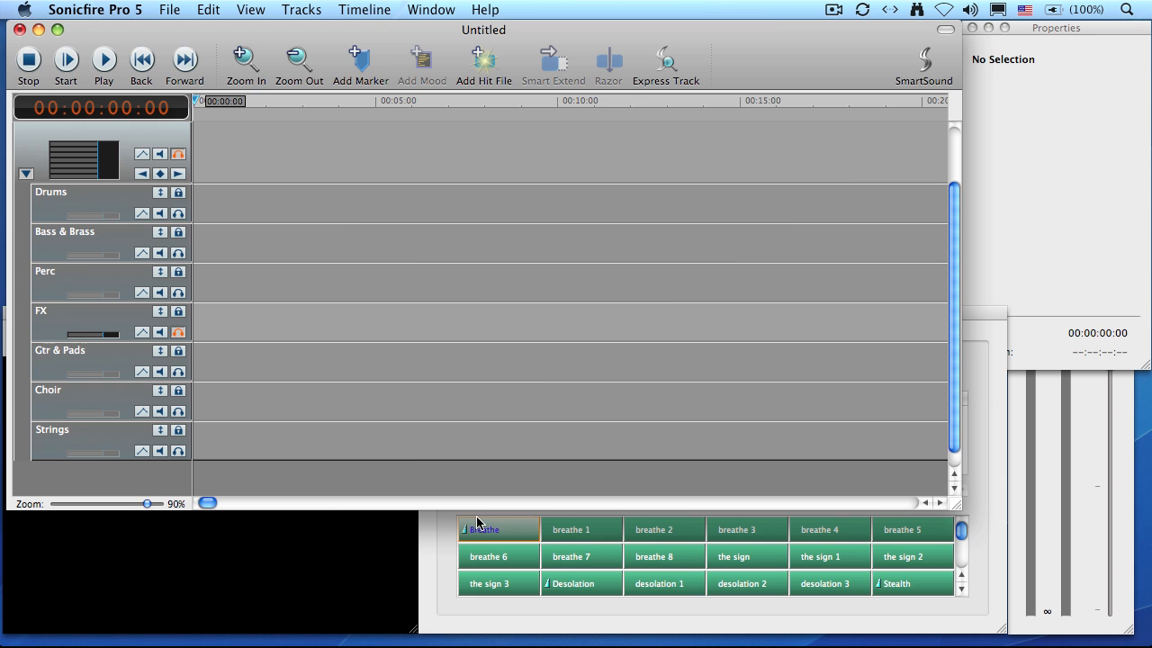
- Place the Breathe block on the FX layer at about 00:00:00:07, followed by the breathe 1 block at about 00:00:00:17
click(491, 535)
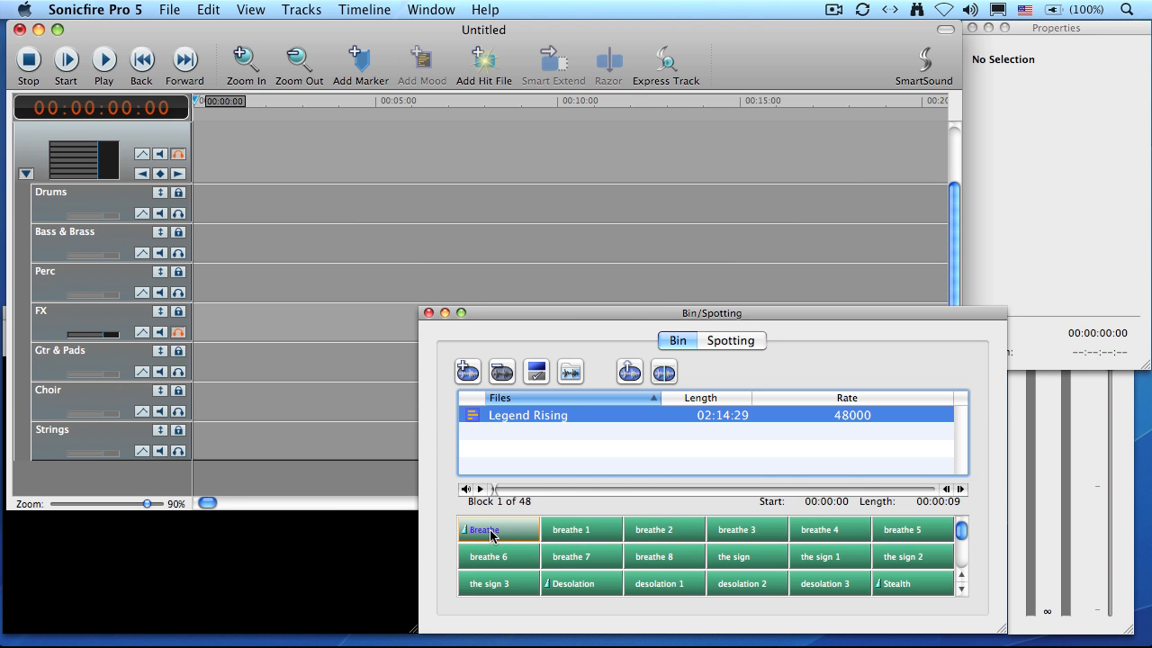
drag(491, 535, 206, 332)
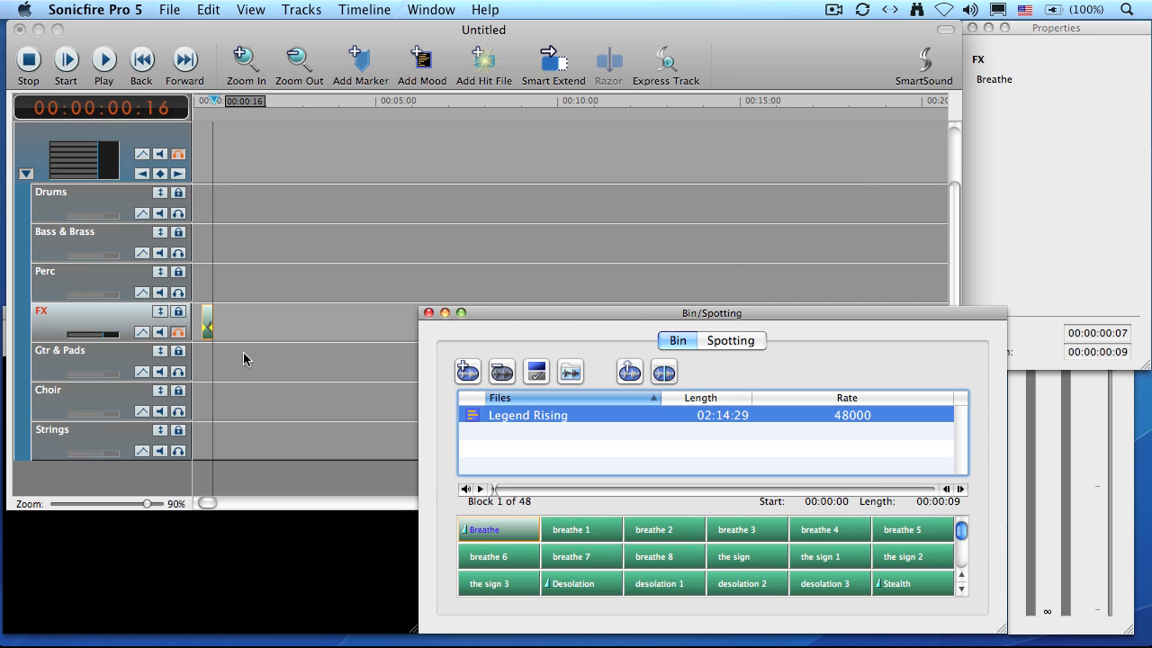
click(571, 537)
drag(418, 413, 211, 337)
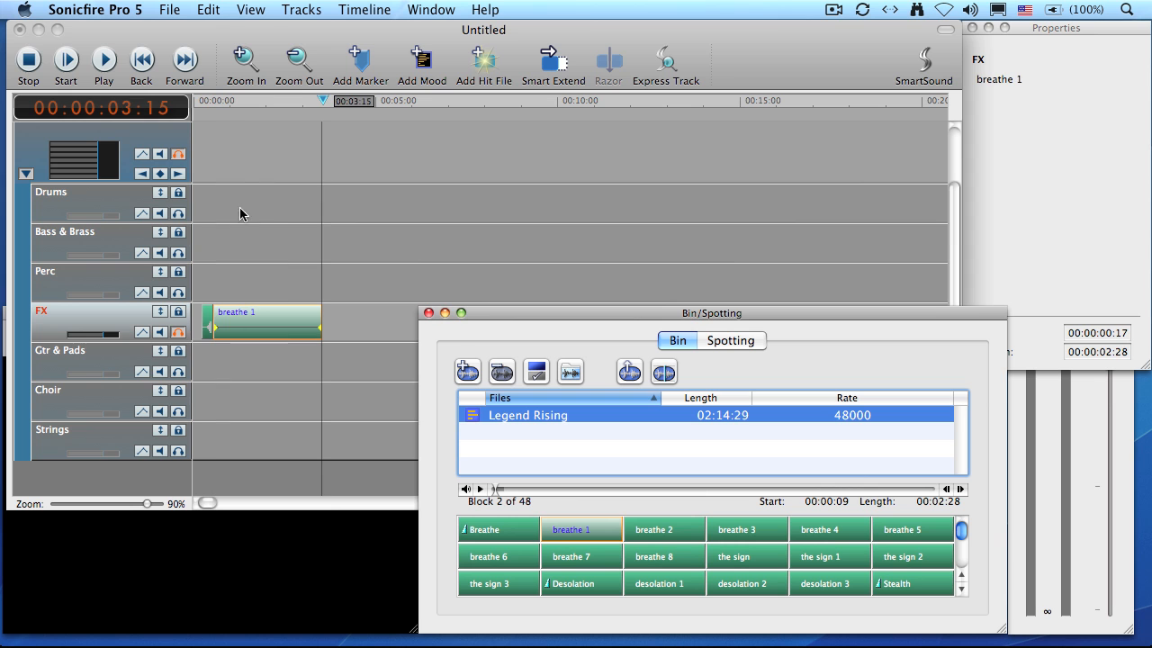
- Play the two soloed FX blocks from the start of the timeline
click(210, 107)
drag(211, 101, 156, 97)
key(space)
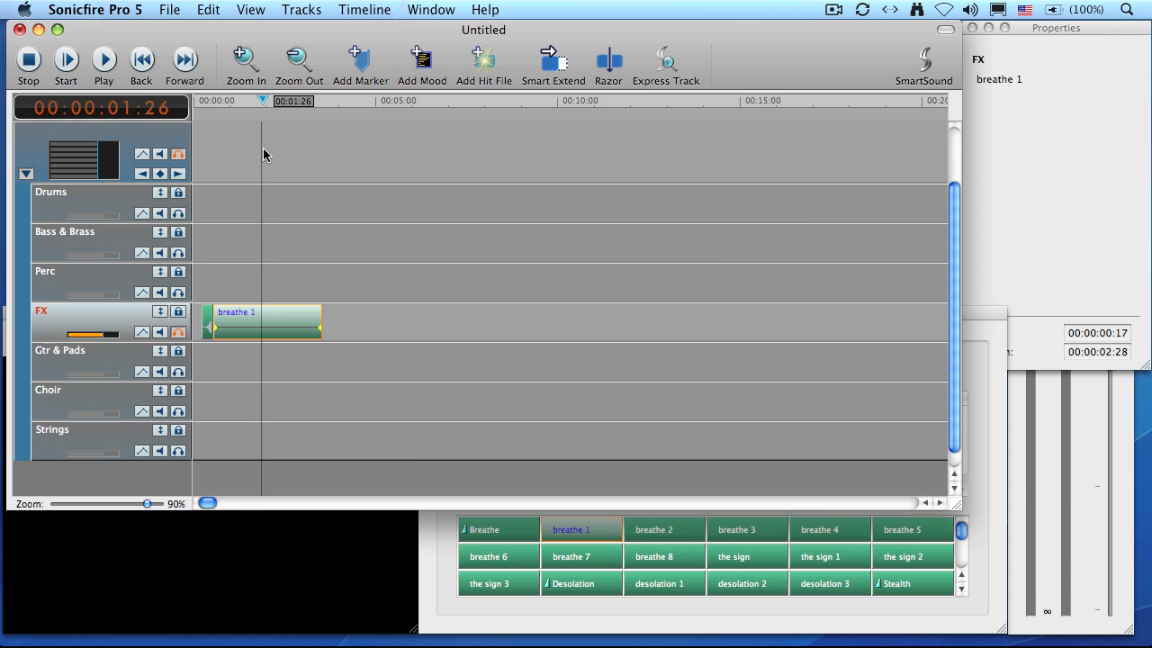